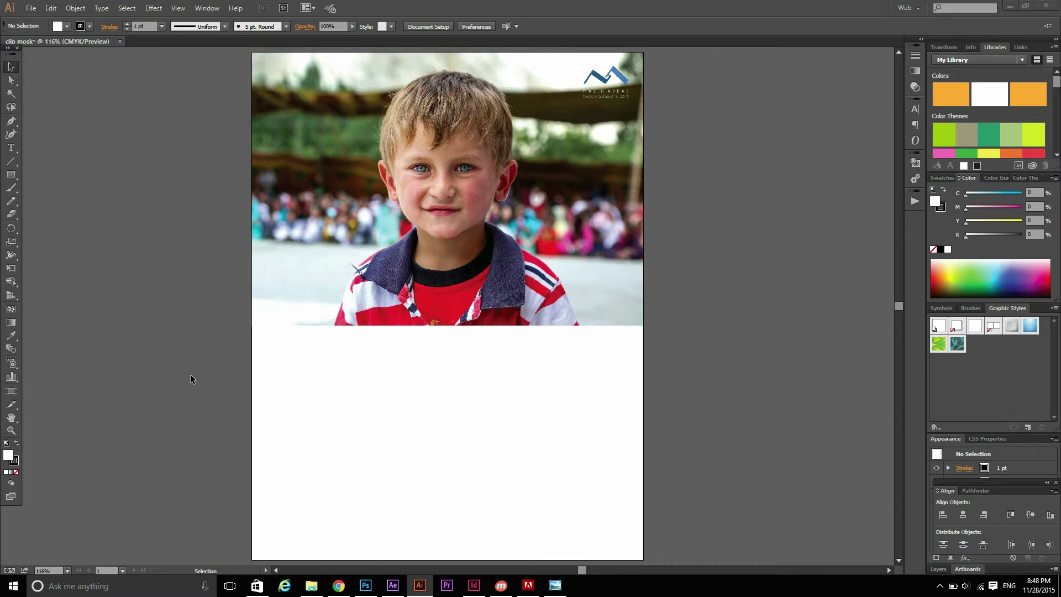
# Trace a closed seven-corner polygon with the Pen tool over the boy's head and shoulders
pyautogui.click(11, 121)
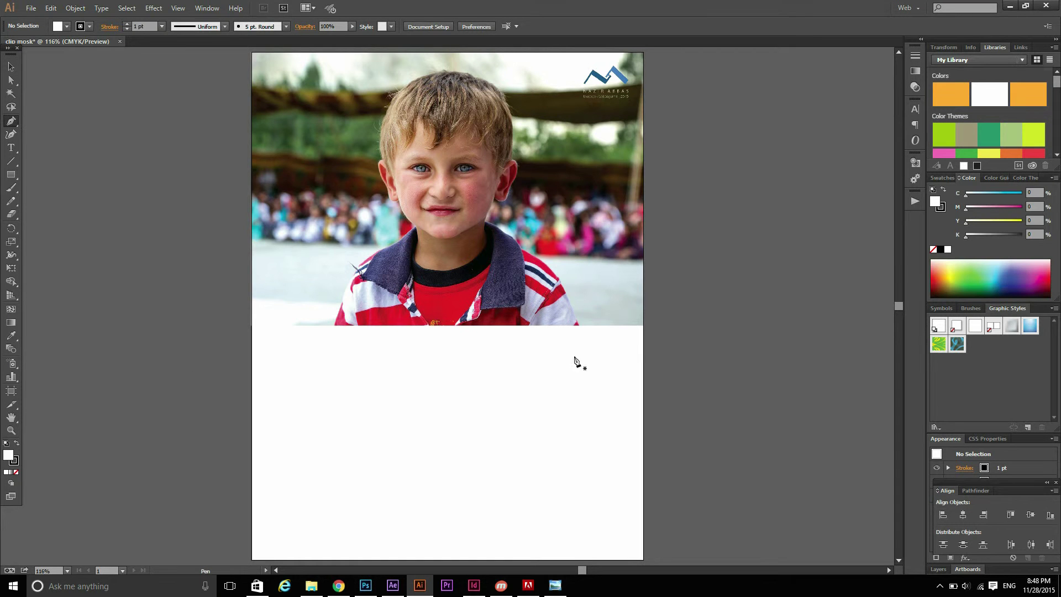
pyautogui.click(464, 109)
pyautogui.click(322, 153)
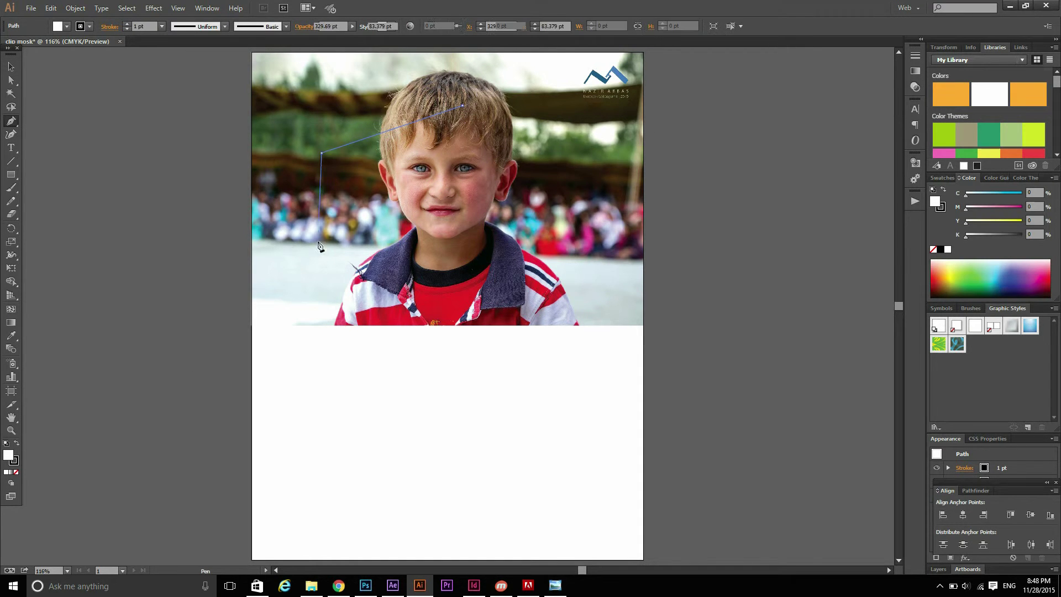
pyautogui.click(318, 246)
pyautogui.click(479, 325)
pyautogui.click(590, 306)
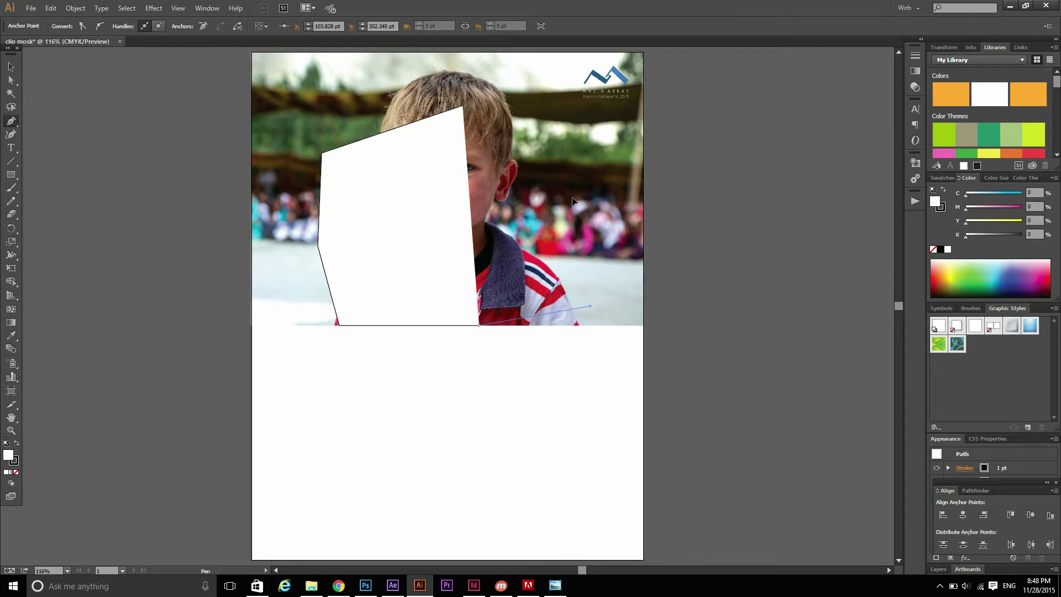
pyautogui.click(573, 198)
pyautogui.click(536, 136)
pyautogui.click(464, 106)
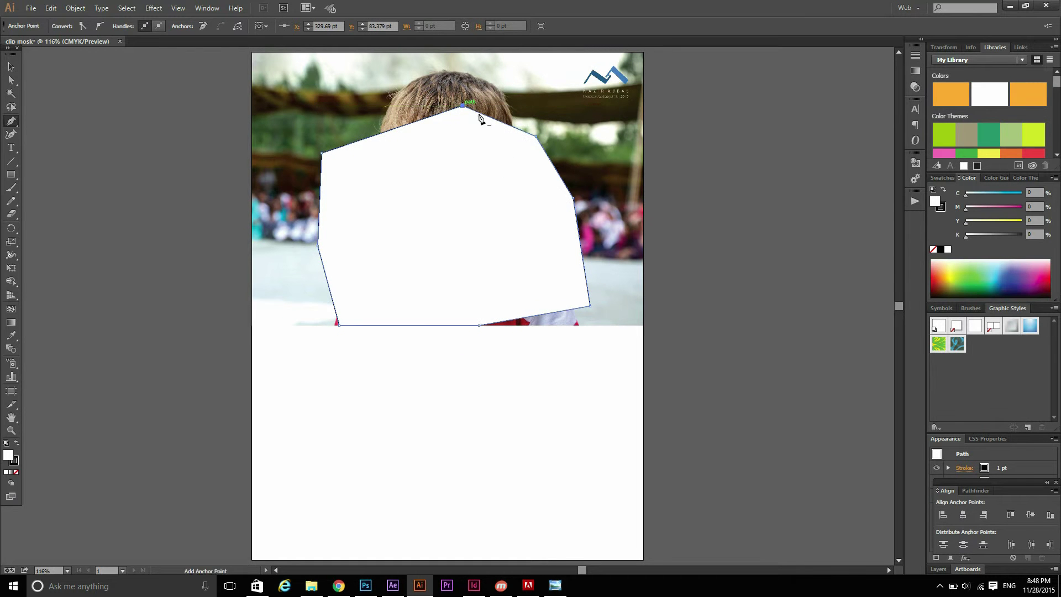
pyautogui.click(10, 67)
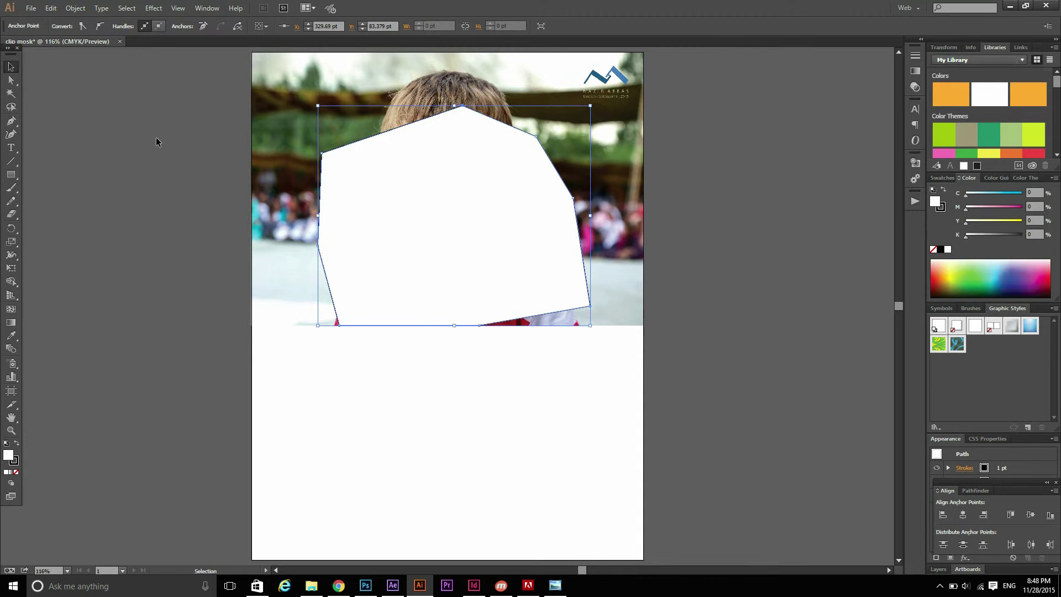
# Select the polygon and photo together and make a clipping mask with Ctrl+7
pyautogui.moveTo(153, 117); pyautogui.dragTo(569, 374)
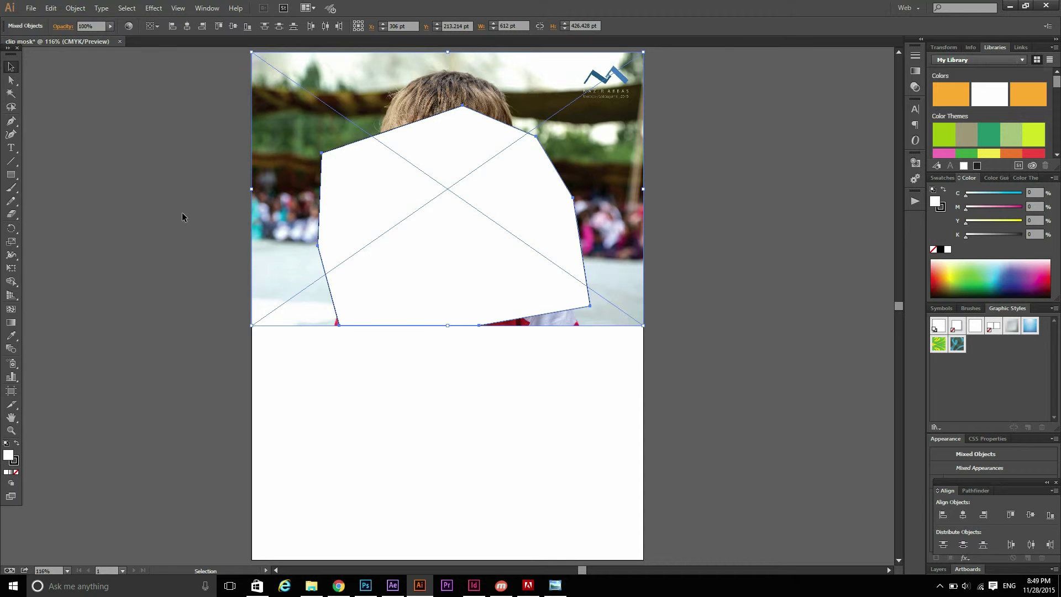
pyautogui.press('a')
pyautogui.hotkey('ctrl', '7')
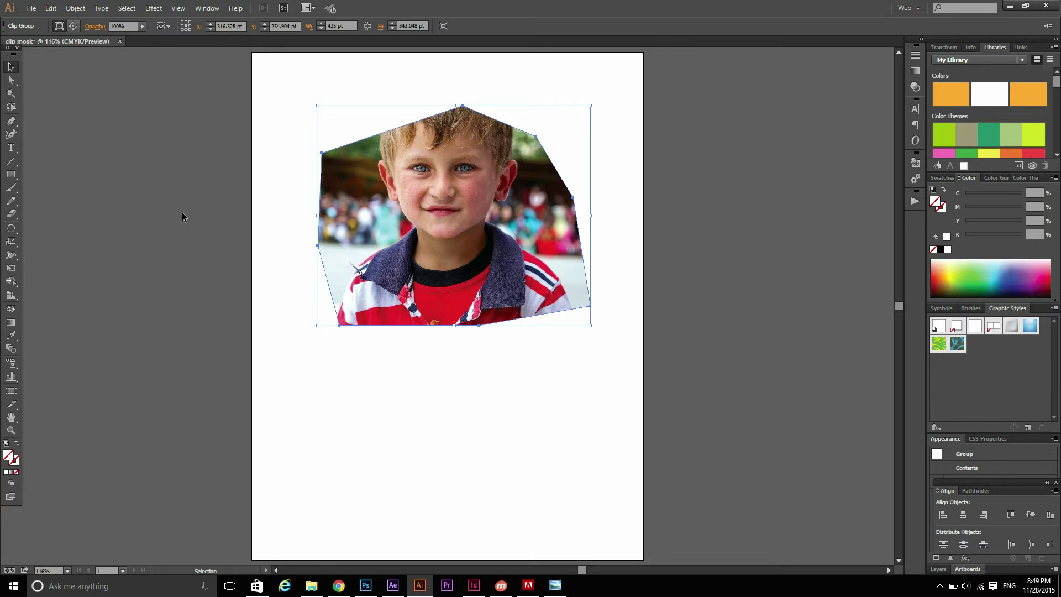
# Bring up the boy's portrait document in Photoshop with the Pen tool active
pyautogui.click(369, 589)
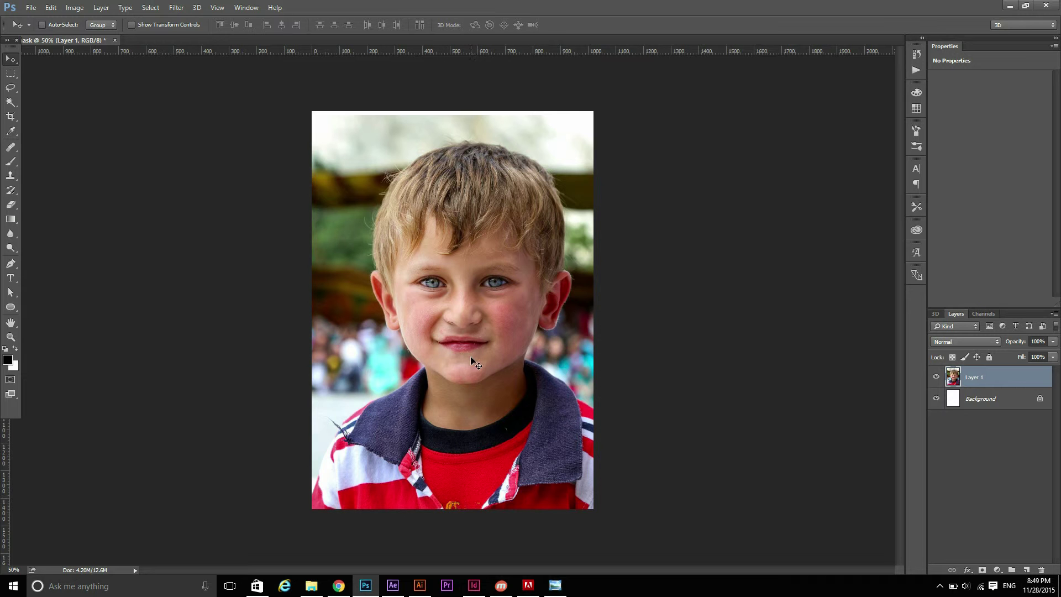
pyautogui.press('ctrl')
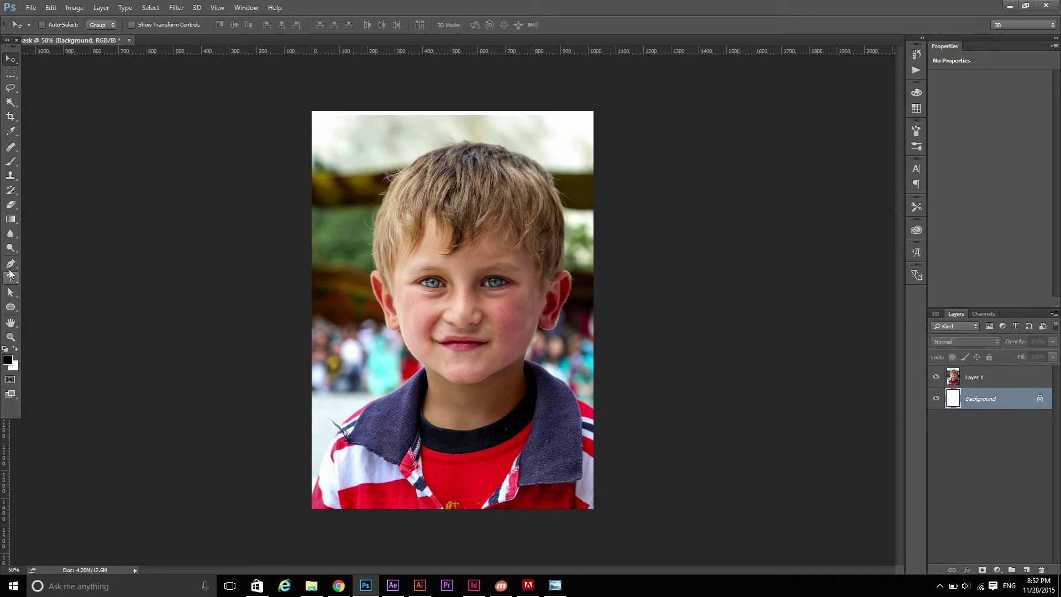
pyautogui.click(10, 266)
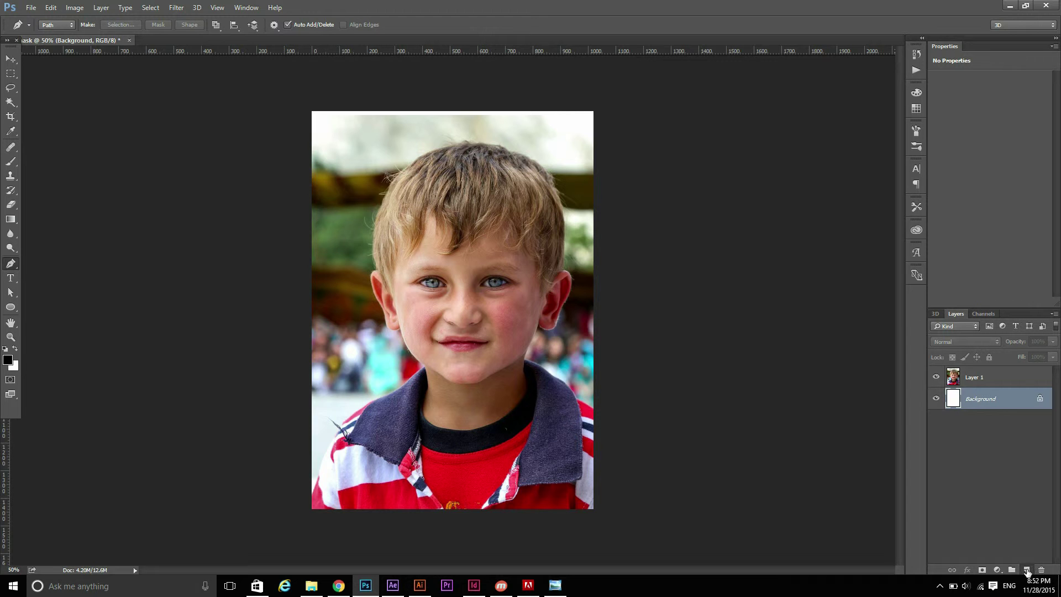
# Add empty Layer 2 and outline the top and right side of the boy's head
pyautogui.click(1027, 571)
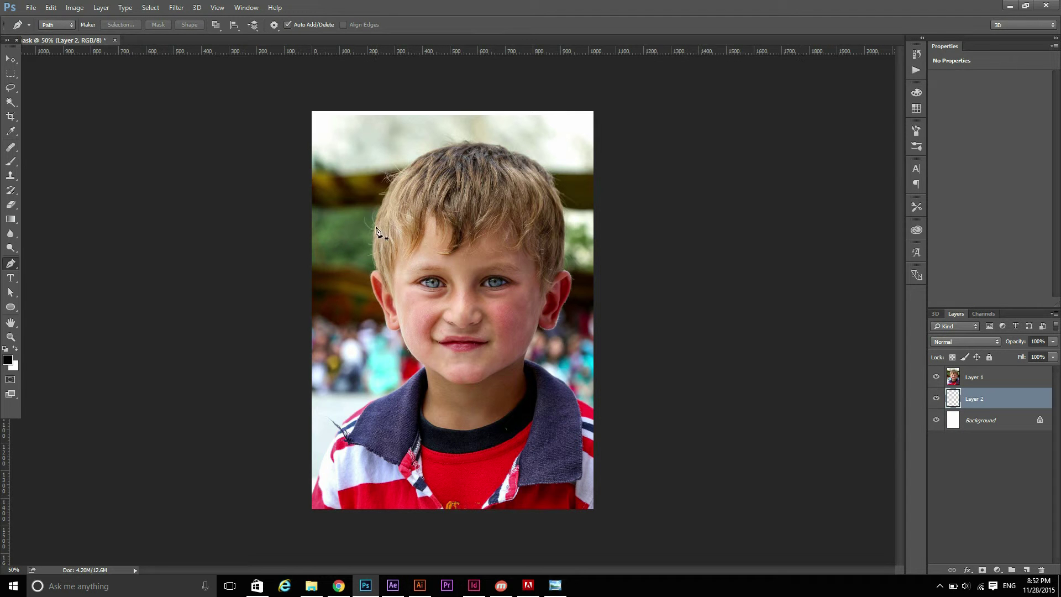
pyautogui.click(361, 227)
pyautogui.click(393, 154)
pyautogui.click(517, 164)
pyautogui.click(557, 204)
pyautogui.click(578, 314)
pyautogui.click(553, 398)
# Continue the outline across the collar and up the left, close it, and load it as a selection
pyautogui.click(371, 444)
pyautogui.click(326, 408)
pyautogui.moveTo(334, 293); pyautogui.dragTo(337, 275)
pyautogui.click(361, 227)
pyautogui.click(359, 230)
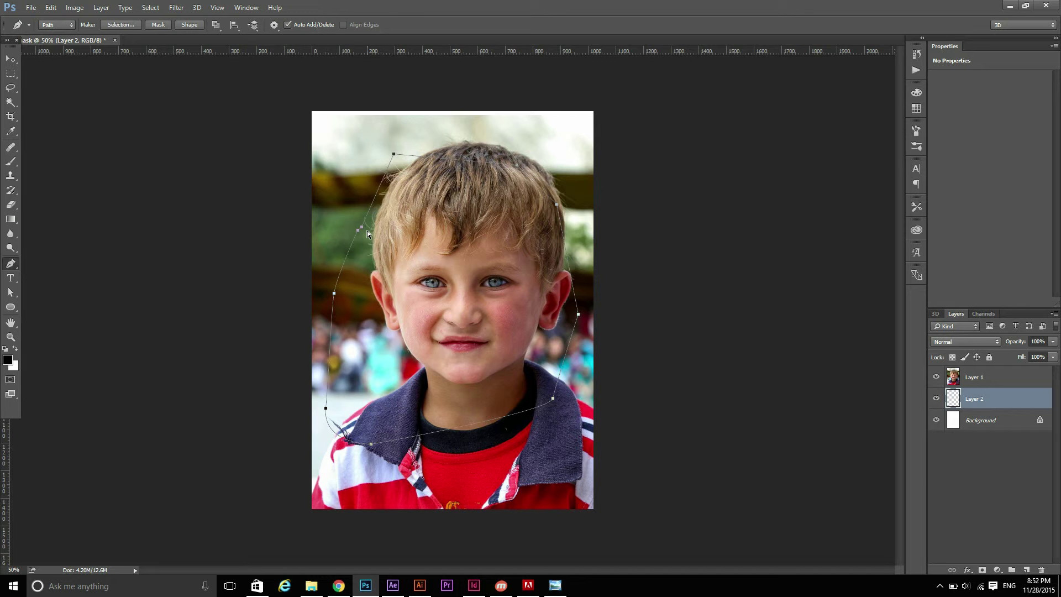
pyautogui.hotkey('ctrl', 'Return')
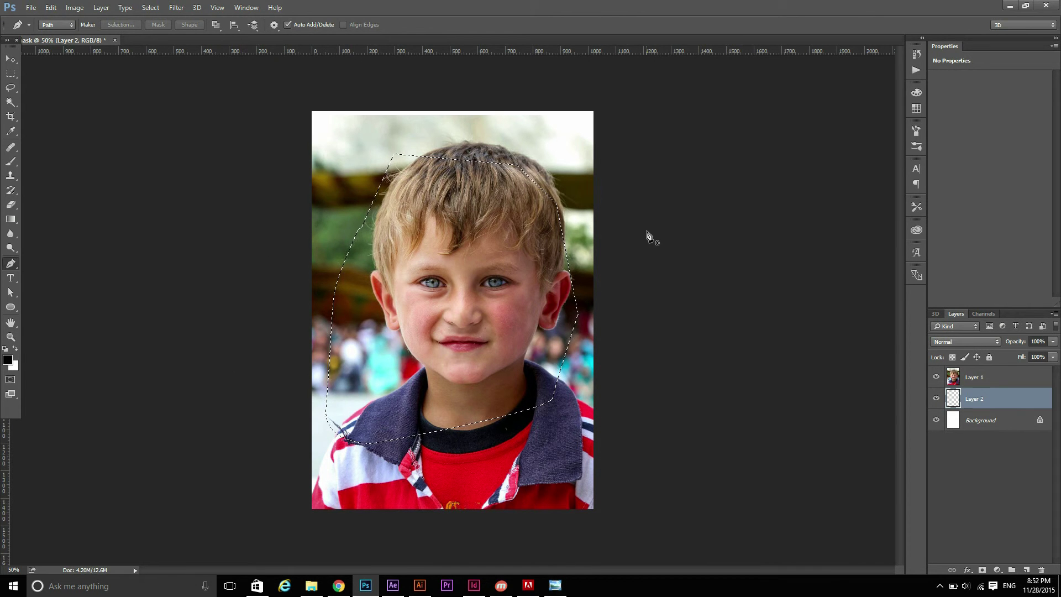
# Fill the selection black on Layer 2, deselect, and clip Layer 1's photo to it
pyautogui.hotkey('alt', 'BackSpace')
pyautogui.hotkey('ctrl', 'd')
pyautogui.keyDown('alt'); pyautogui.click(956, 384); pyautogui.keyUp('alt')
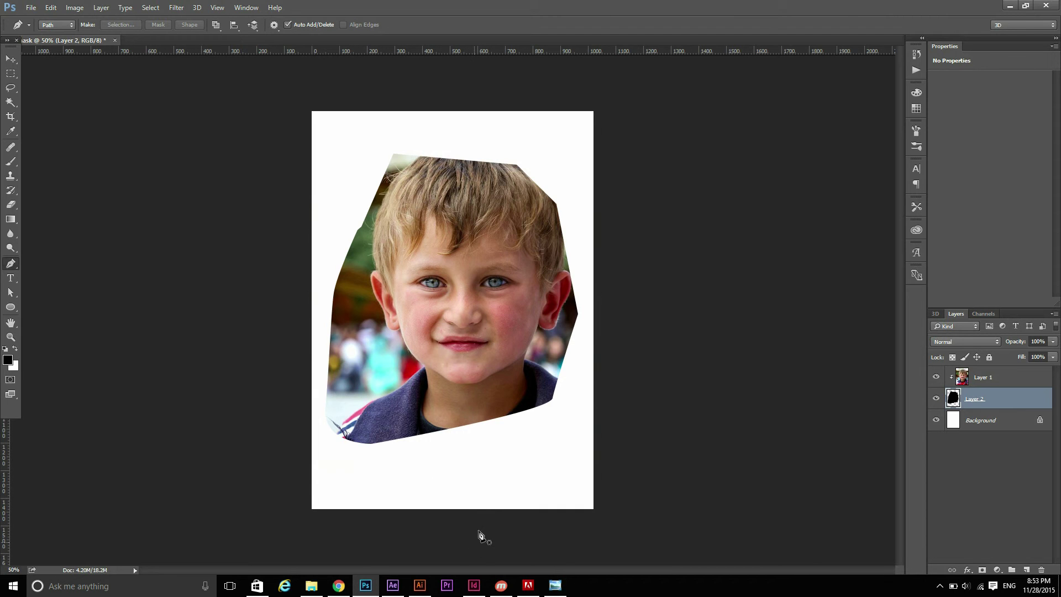
pyautogui.moveTo(473, 586)
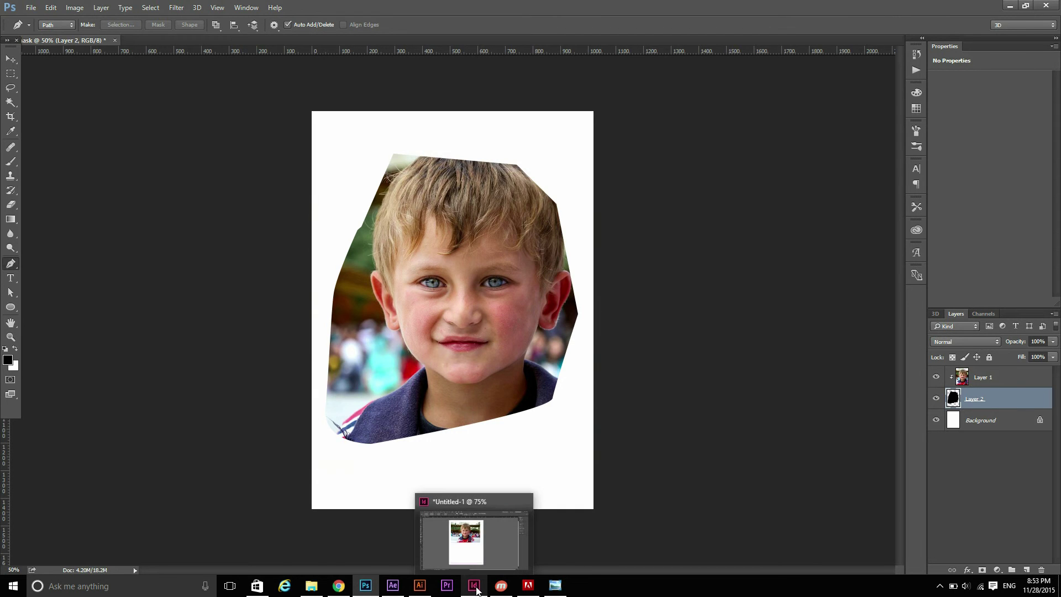
# Remove the rectangular boy photo frame from the InDesign page
pyautogui.click(474, 586)
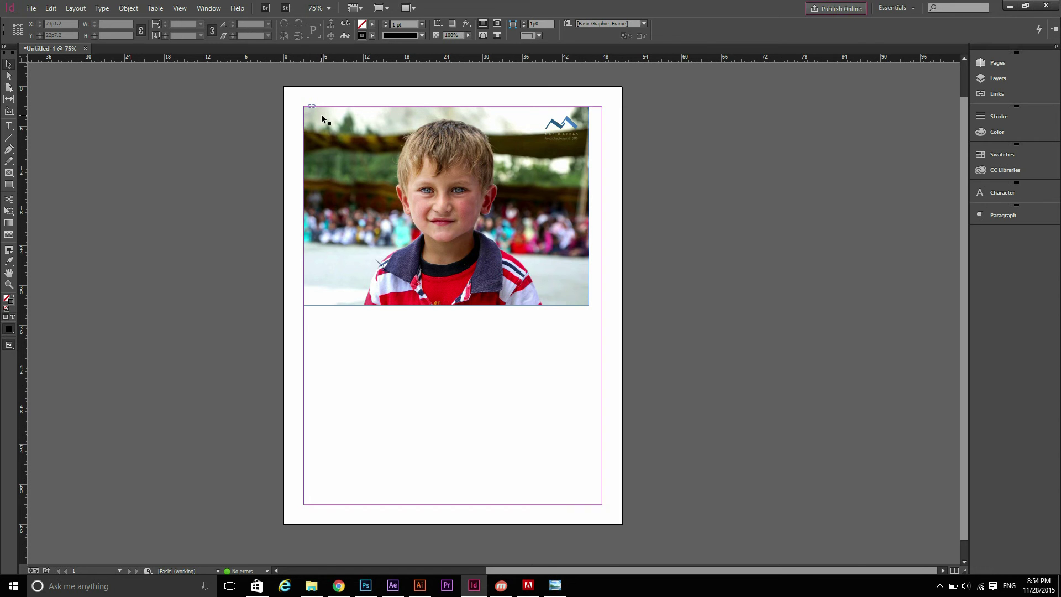
pyautogui.click(460, 158)
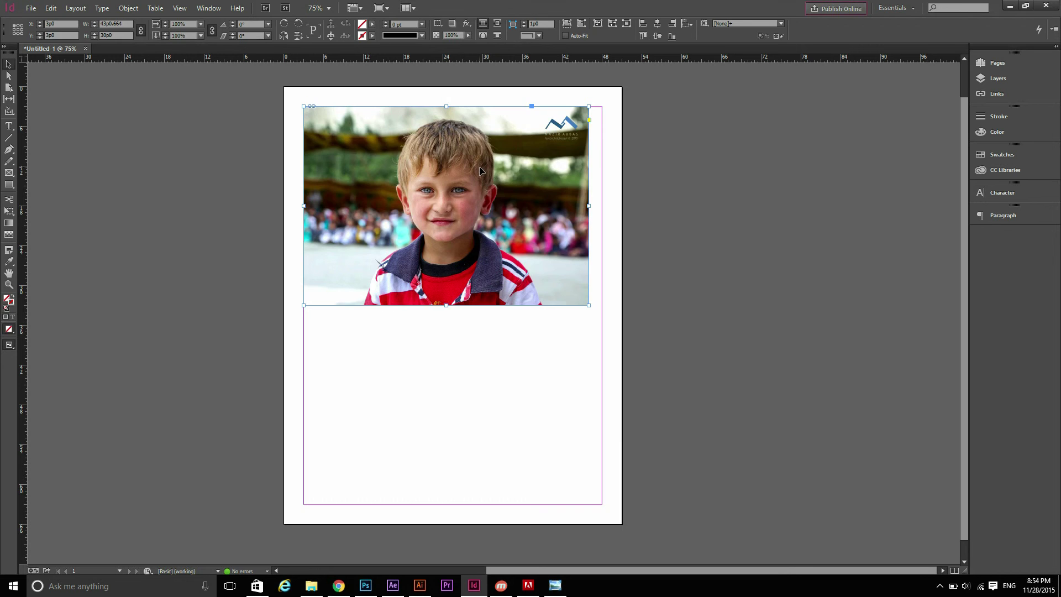
pyautogui.press('Delete')
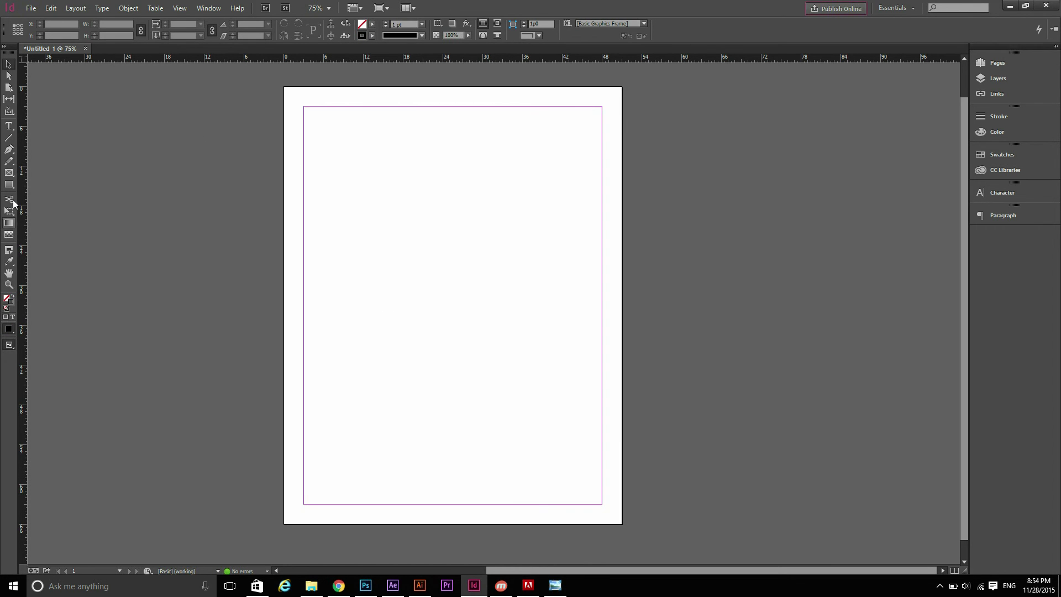
# Draw a closed seven-corner polygon frame mid-page with the Pen tool and select it
pyautogui.click(9, 149)
pyautogui.click(366, 208)
pyautogui.click(467, 166)
pyautogui.click(581, 317)
pyautogui.click(543, 396)
pyautogui.click(450, 389)
pyautogui.click(365, 379)
pyautogui.click(340, 296)
pyautogui.click(364, 208)
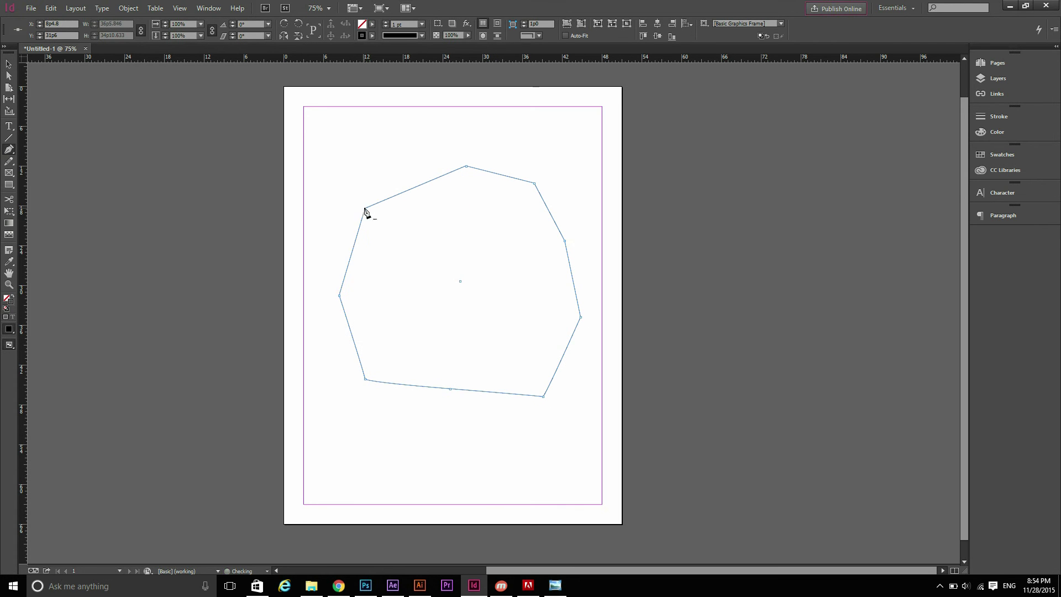
pyautogui.click(7, 65)
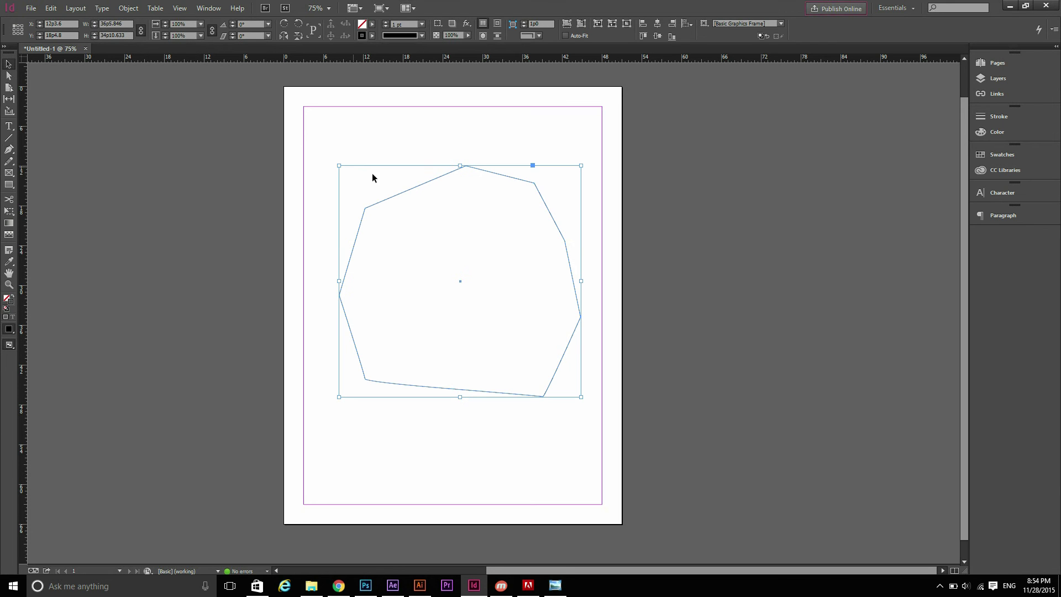
pyautogui.click(52, 9)
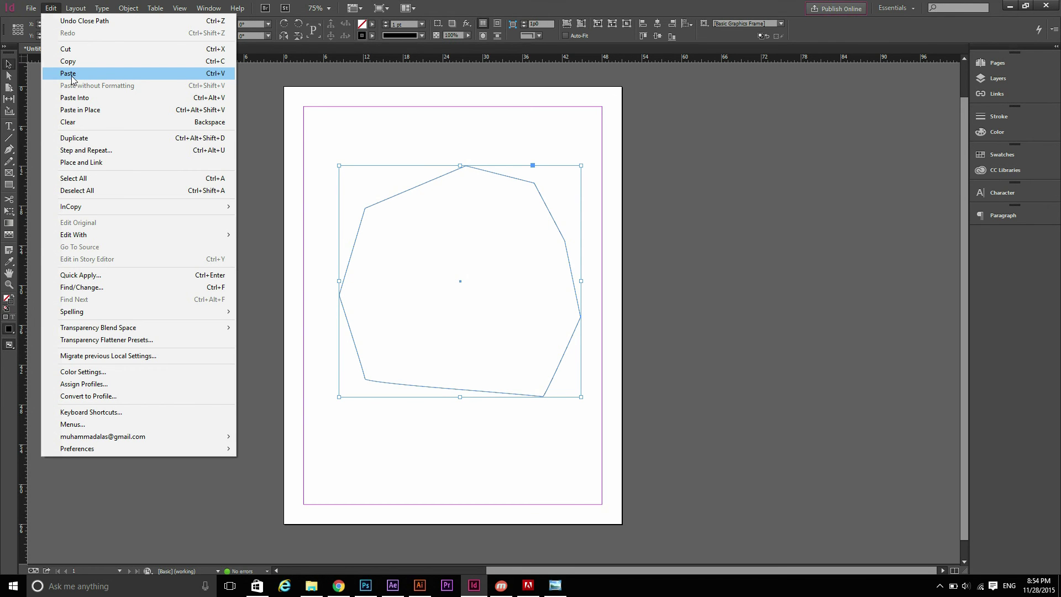
# Paste the boy's photo into the polygon frame with Edit > Paste Into
pyautogui.click(75, 97)
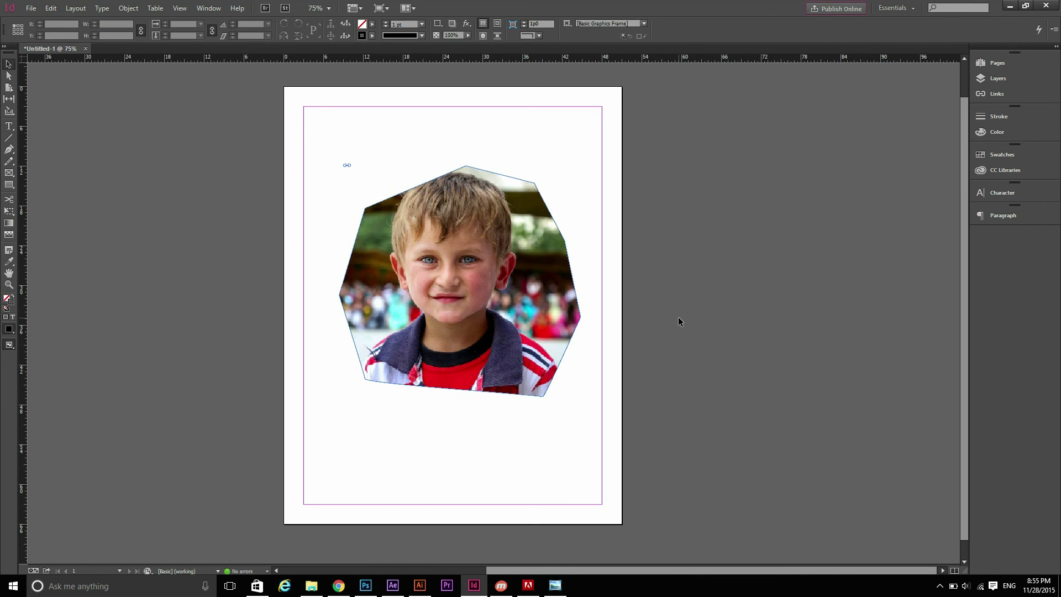